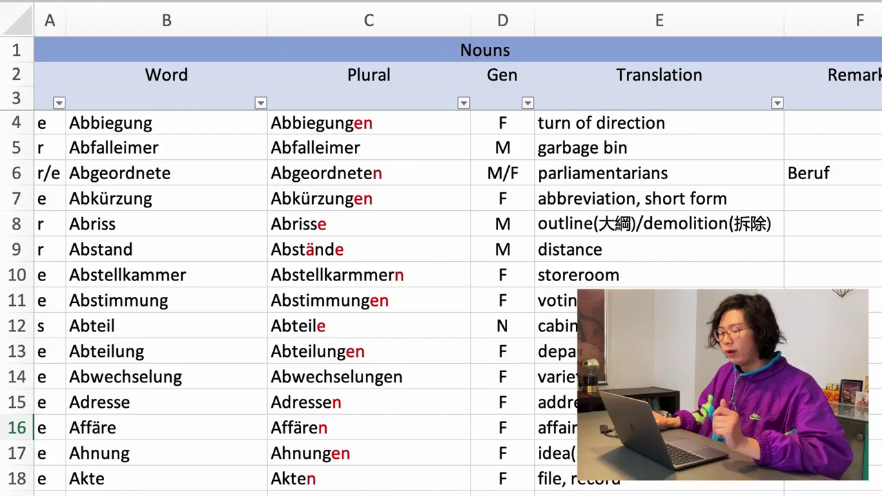
- Examine the Word and Plural entries of the first rows in the Nouns table, such as Abfalleimer and Abbiegung
left_click(177, 80)
left_click(177, 147)
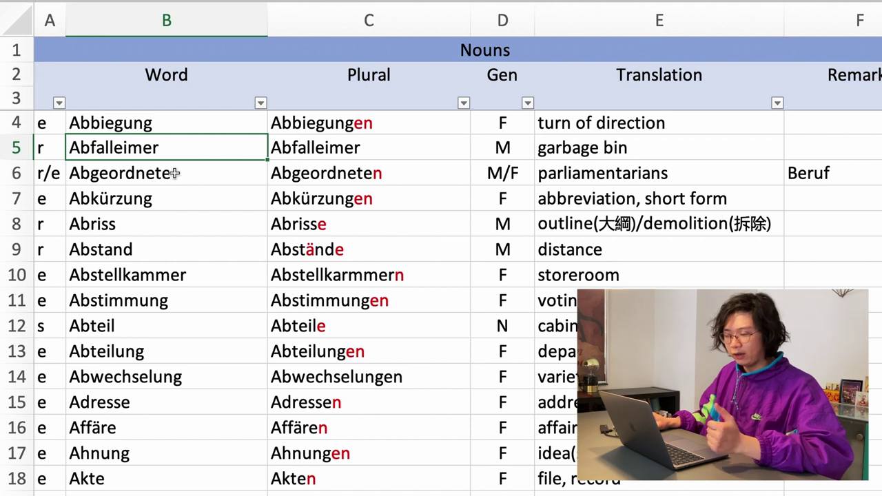
left_click(175, 172)
left_click(395, 81)
left_click(375, 146)
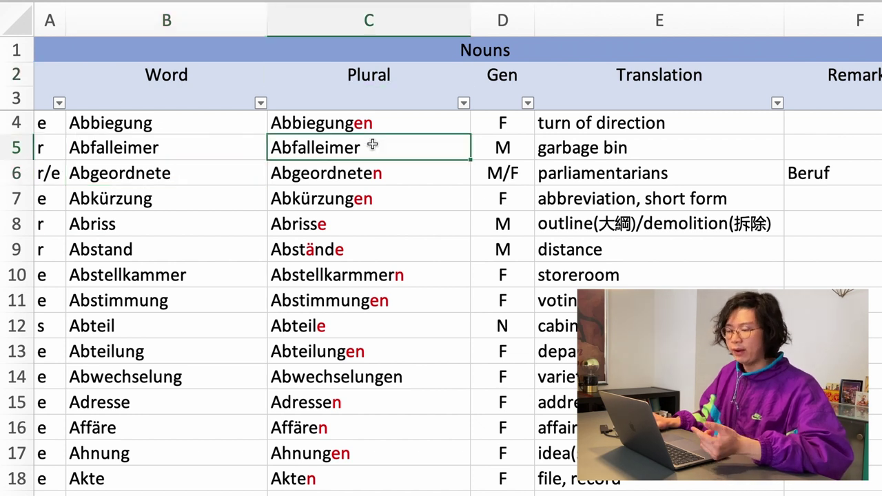
left_click(161, 131)
left_click(338, 134)
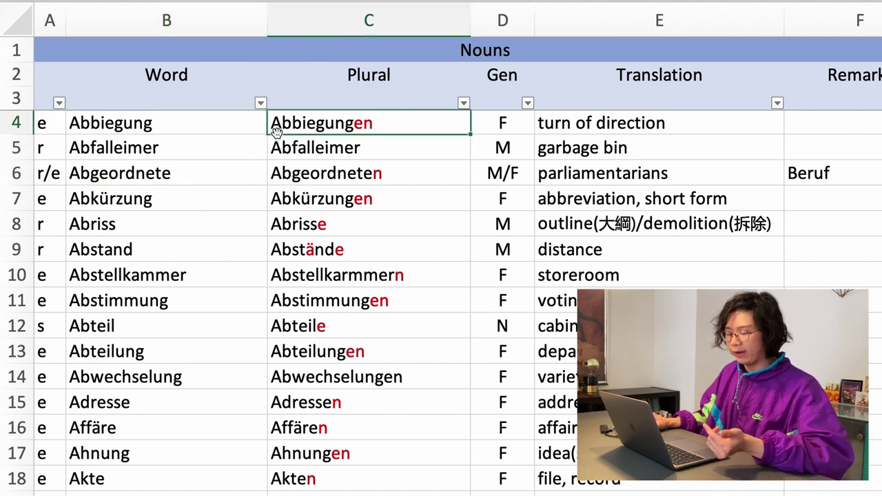
- Check the gender entries in the Gen column for the nouns from Abbiegung to Abriss
left_click(495, 147)
left_click(450, 127)
left_click(448, 155)
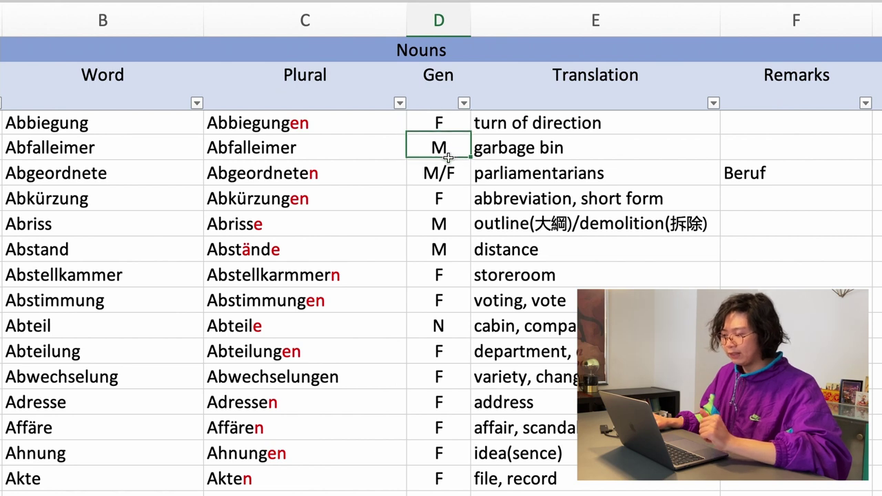
left_click(448, 176)
left_click(449, 199)
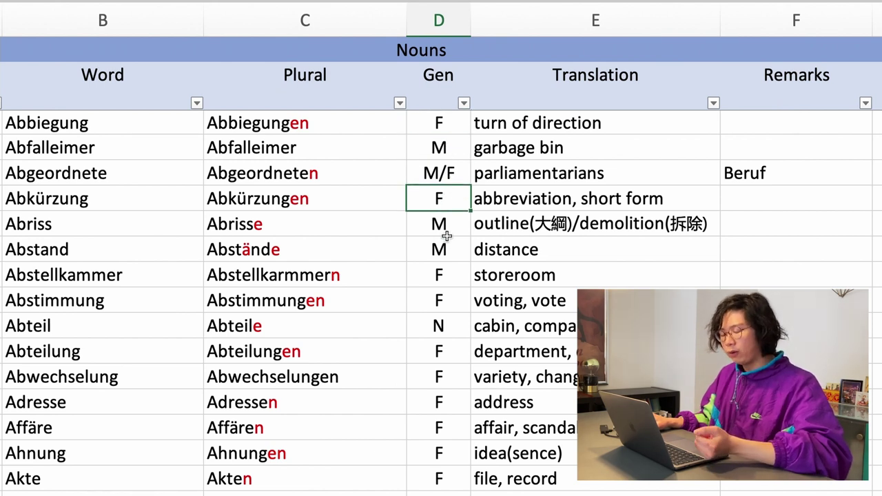
left_click(447, 226)
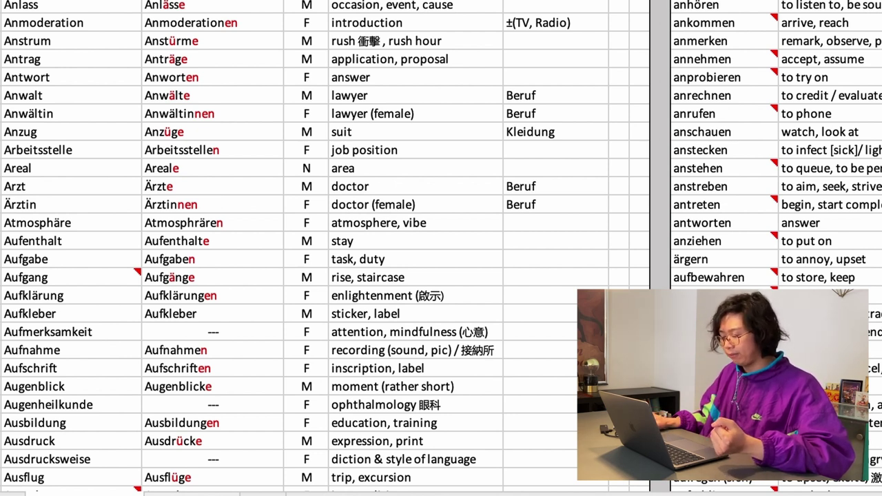
- Review the category remarks in the Nouns table, including Beruf for Arzt and Ärztin and Kleidung for Bademütze
left_click(553, 200)
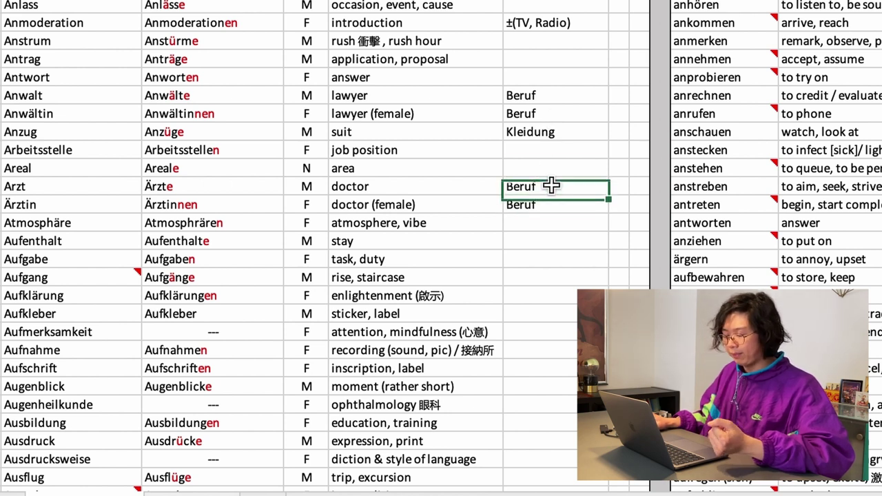
left_click(554, 190)
left_click(556, 200)
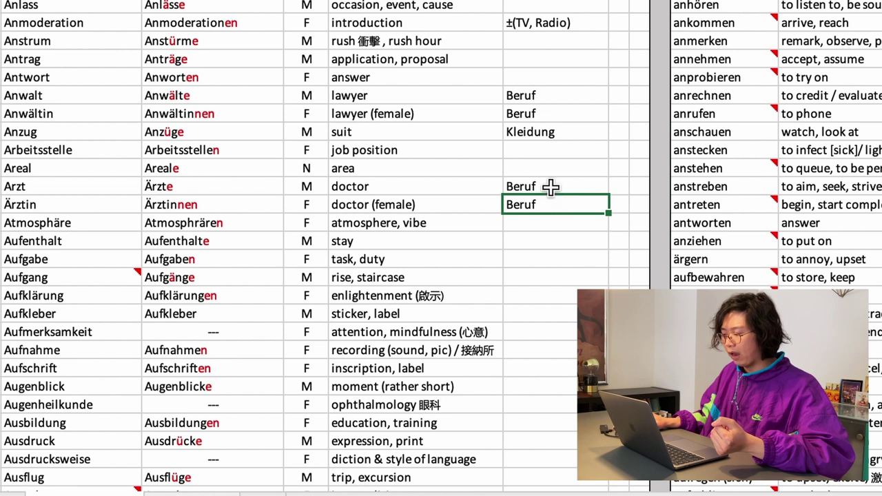
left_click(551, 187)
scroll(448, 151, "down", 10)
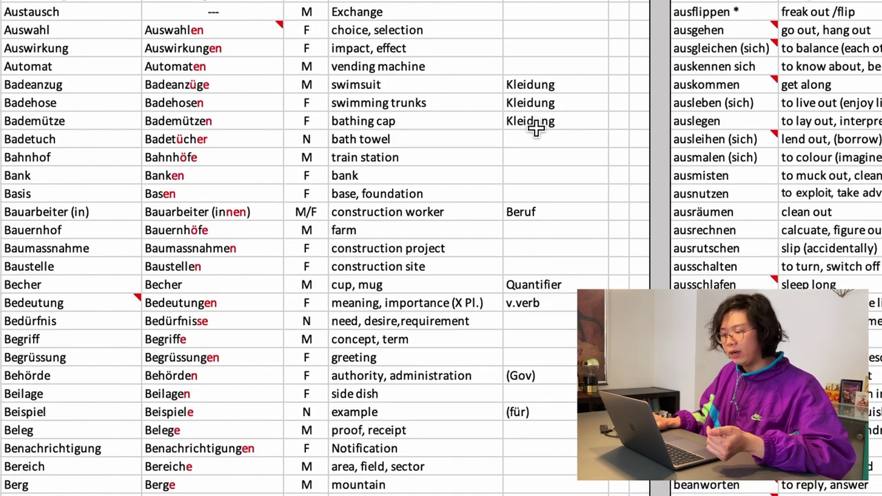
left_click(535, 127)
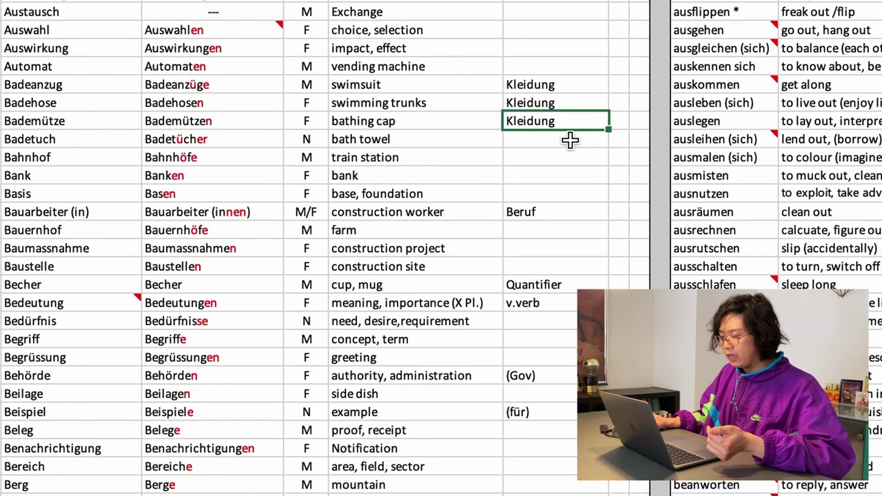
- Check the plural forms of the clothing nouns Badeanzug, Badehose and Bademütze
left_click(191, 128)
left_click(211, 103)
left_click(225, 86)
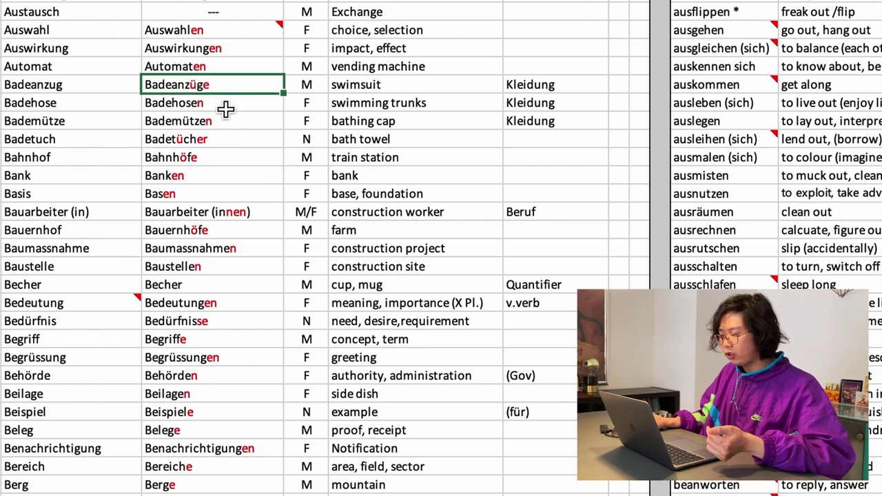
left_click(227, 105)
left_click(230, 125)
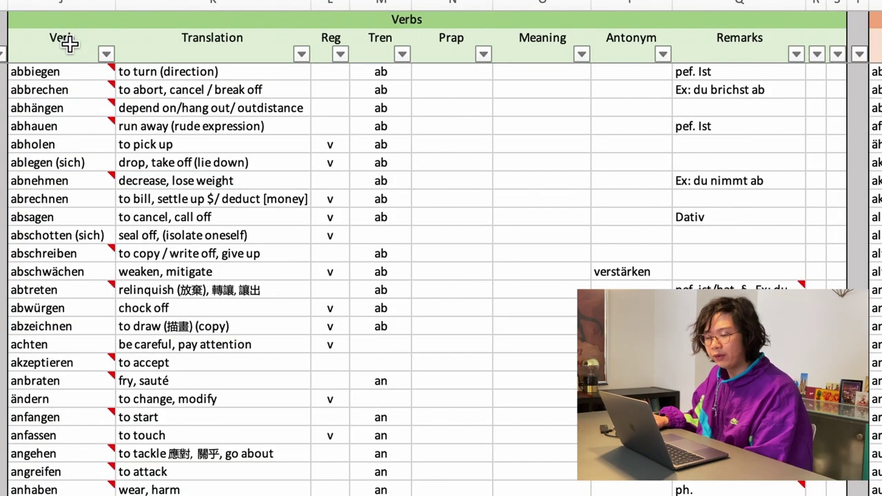
- Examine the Verbs table's regular-verb marks for absagen through abschwächen and the note attached to anfangen
double_click(69, 45)
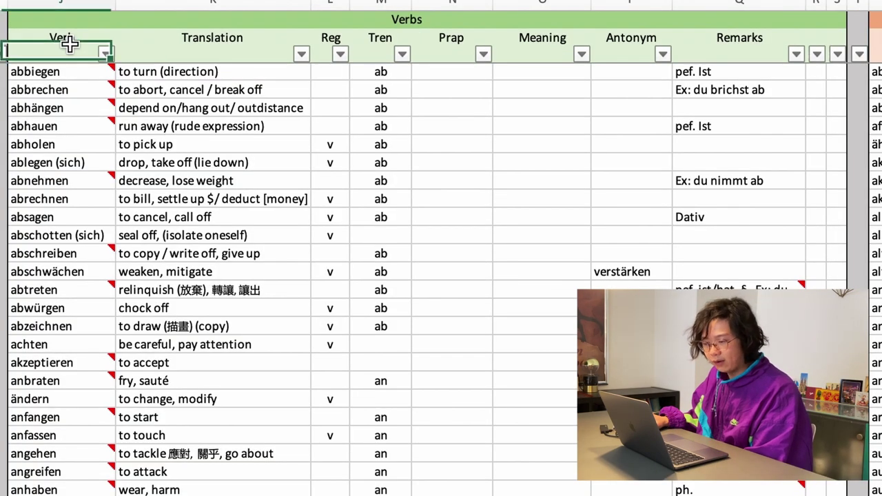
left_click(232, 374)
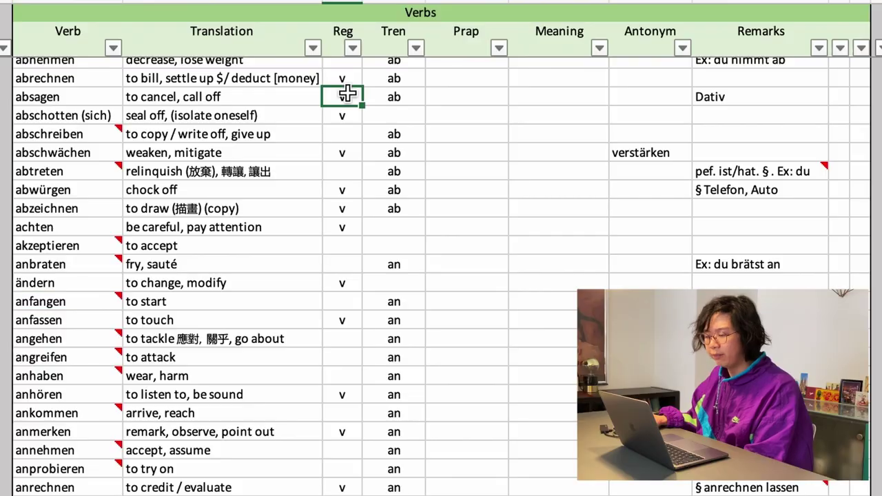
left_click(345, 118)
left_click(346, 153)
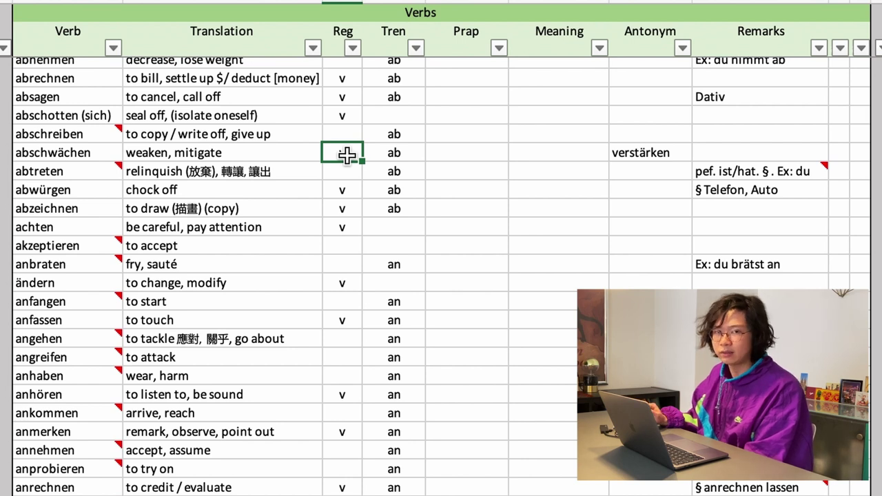
left_click(76, 302)
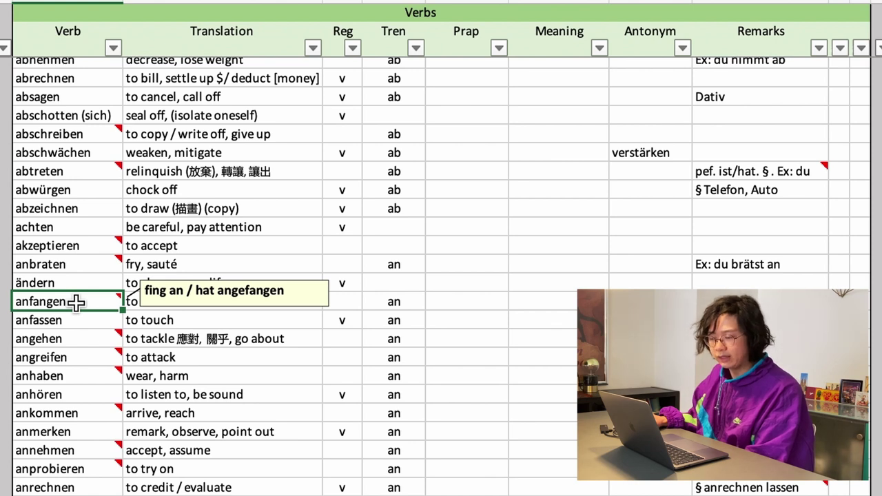
- Review the separable prefixes in the Verbs table's Tren column and the antonym ausziehen
left_click(411, 379)
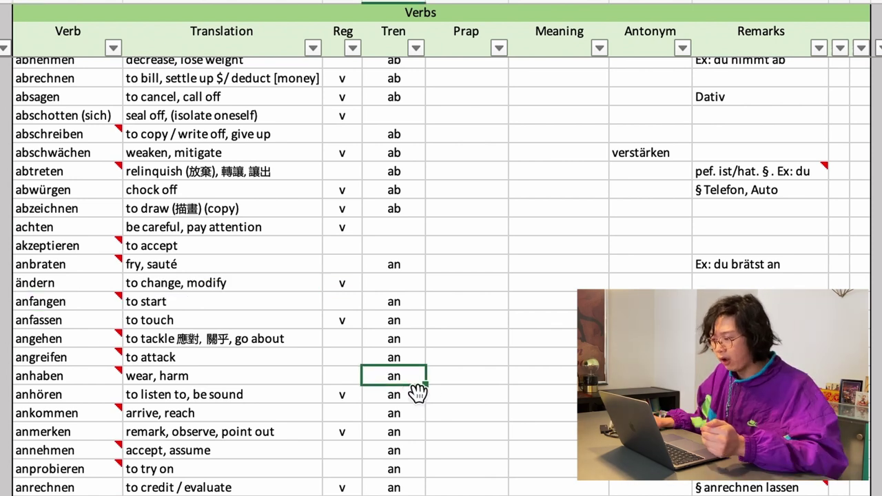
left_click(400, 486)
left_click(398, 205)
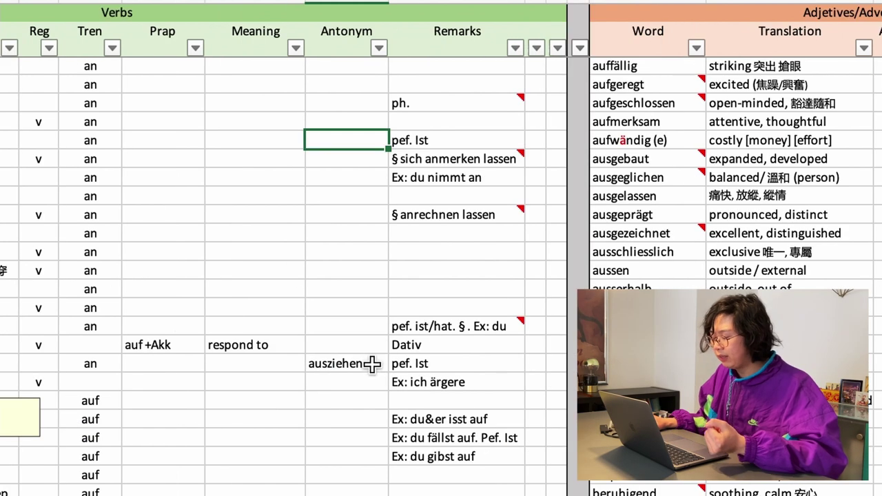
left_click(373, 364)
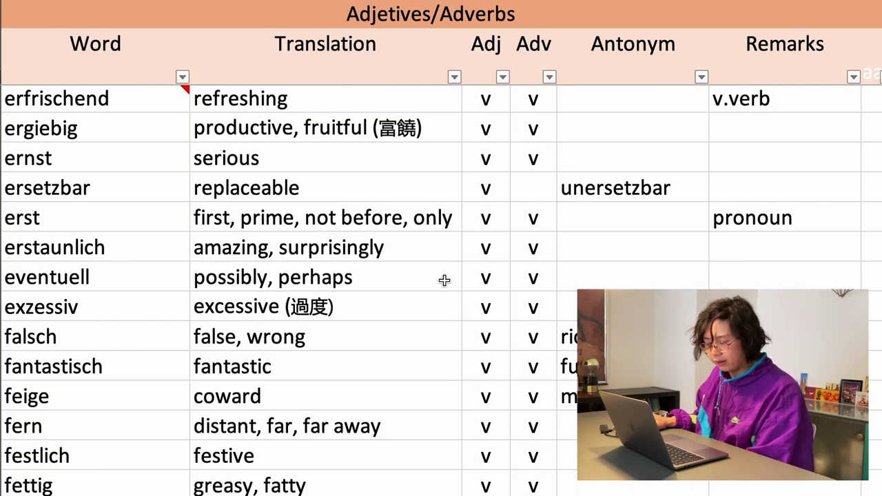
- Examine the ernst row in the Adjectives/Adverbs table, including its translation and its Adj and Adv marks
left_click(102, 172)
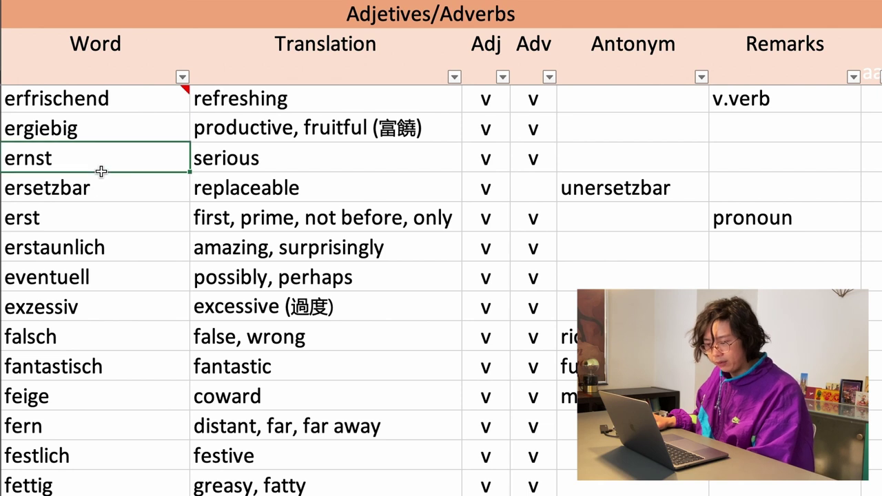
left_click(265, 172)
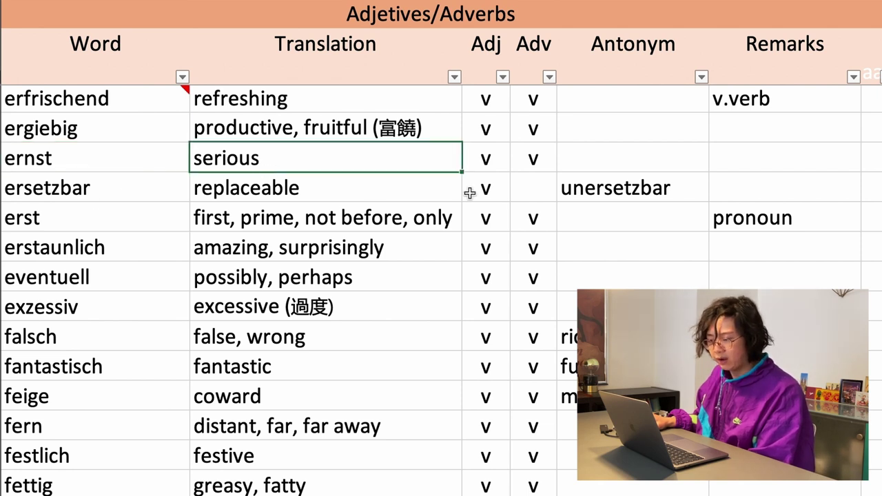
left_click(500, 156)
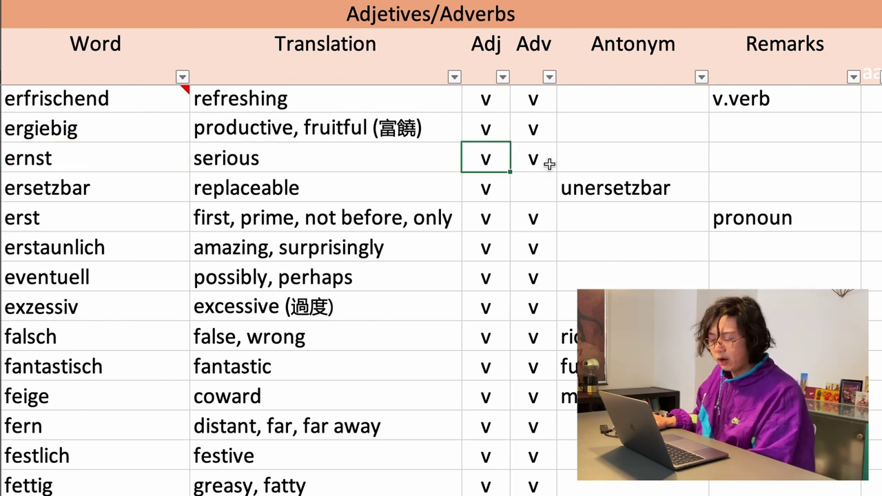
left_click(539, 158)
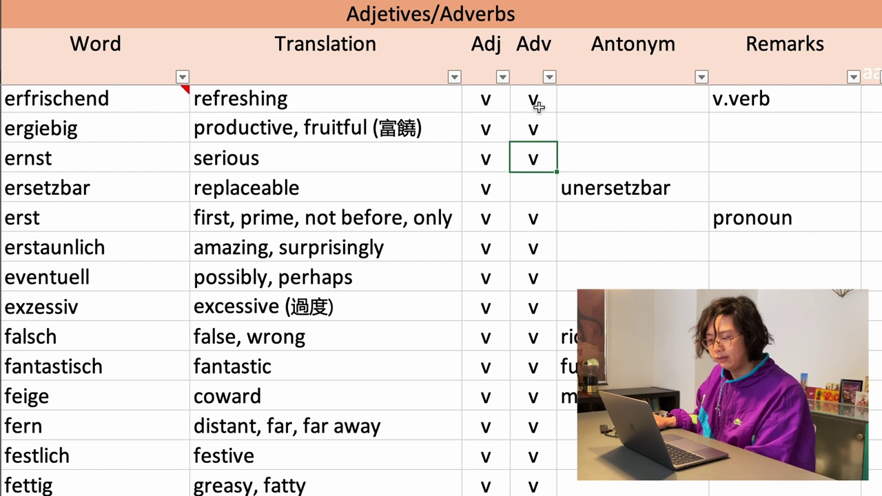
left_click(475, 161)
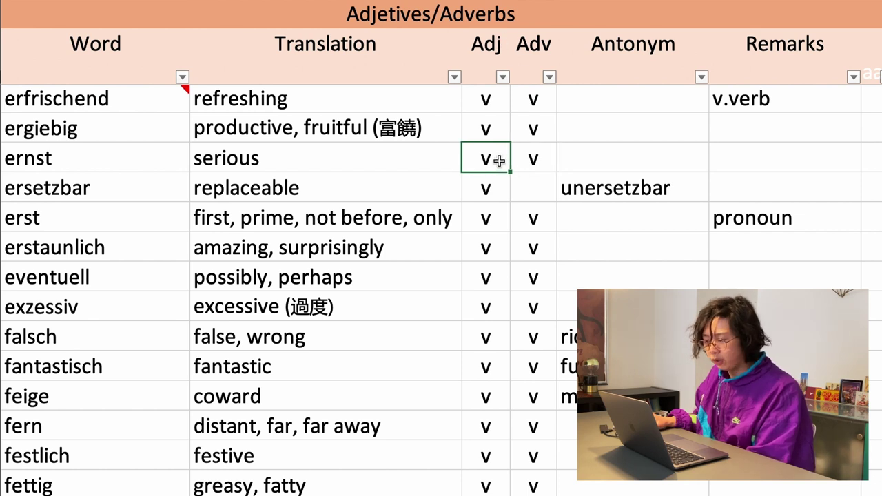
left_click(491, 42)
- Browse the Adjectives/Adverbs table to check its antonyms and remarks, such as those for billig and bestimmt
scroll(390, 220, "up", 20)
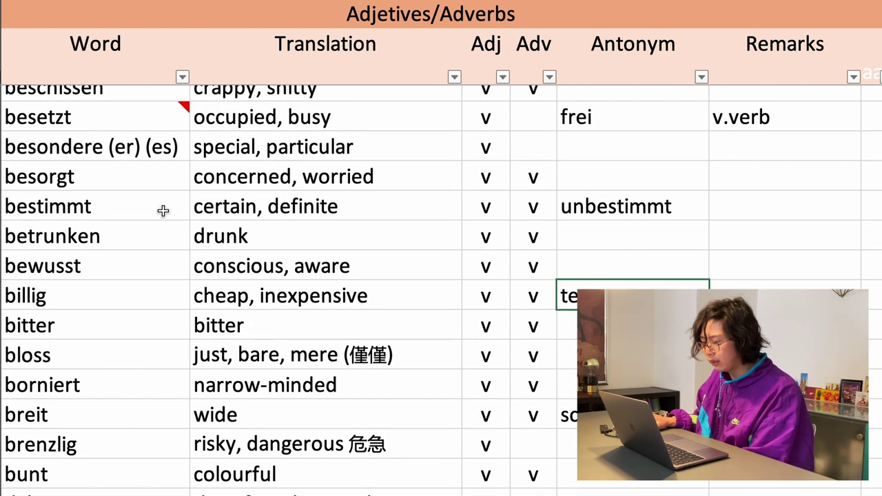
left_click(648, 207)
scroll(690, 228, "down", 20)
left_click(785, 185)
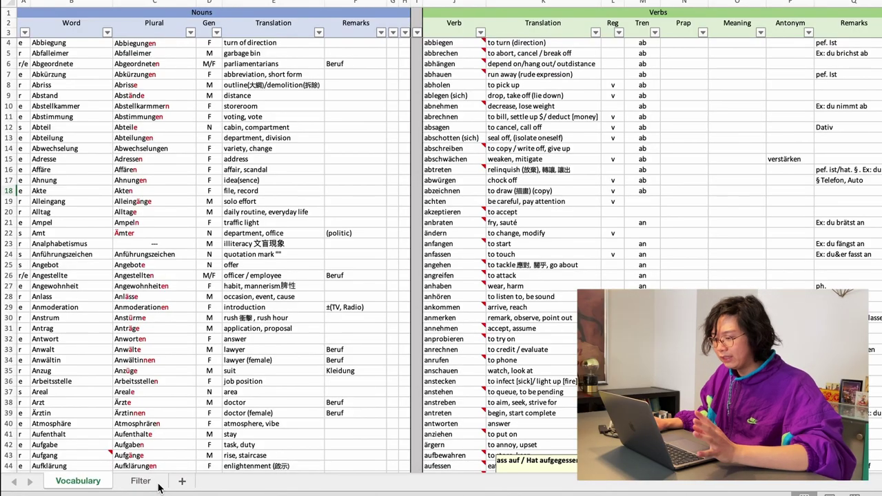
- Open the Filter sheet and search the vocabulary for "excit"
left_click(158, 487)
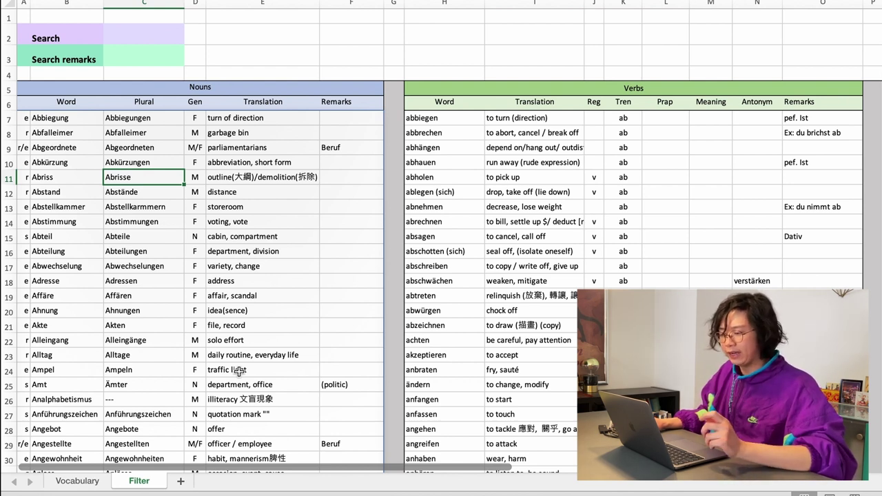
left_click(163, 39)
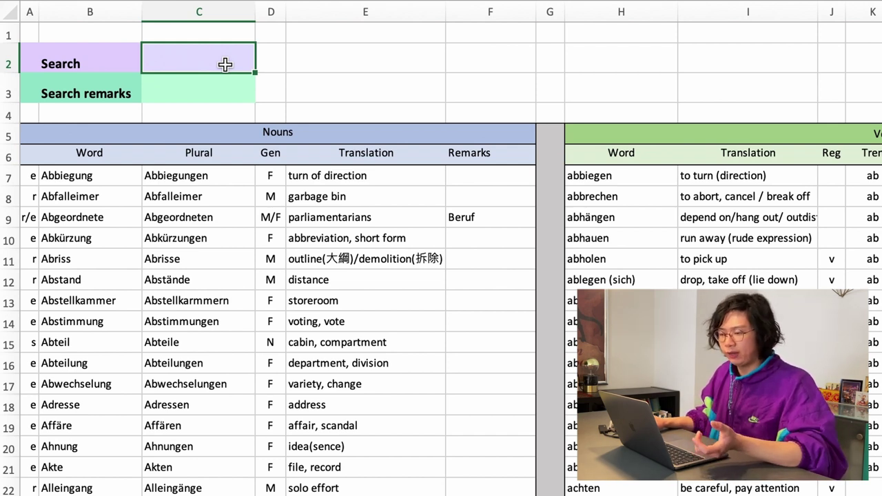
type("ex")
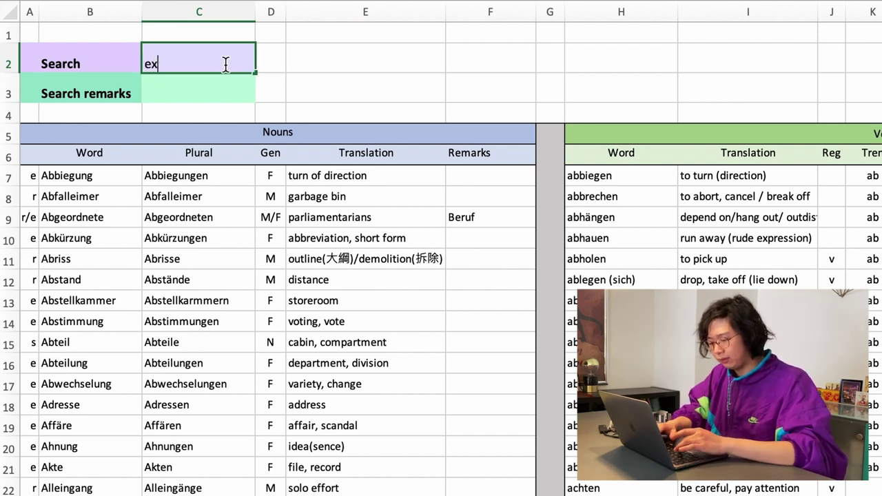
type("cit")
key("Return")
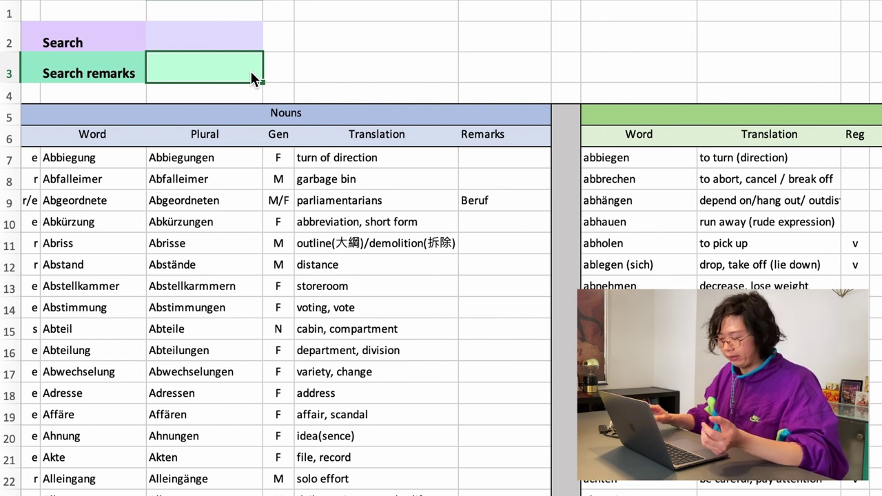
- Search the remarks for "beruf" and look through the matching nouns
type("beruf")
key("Return")
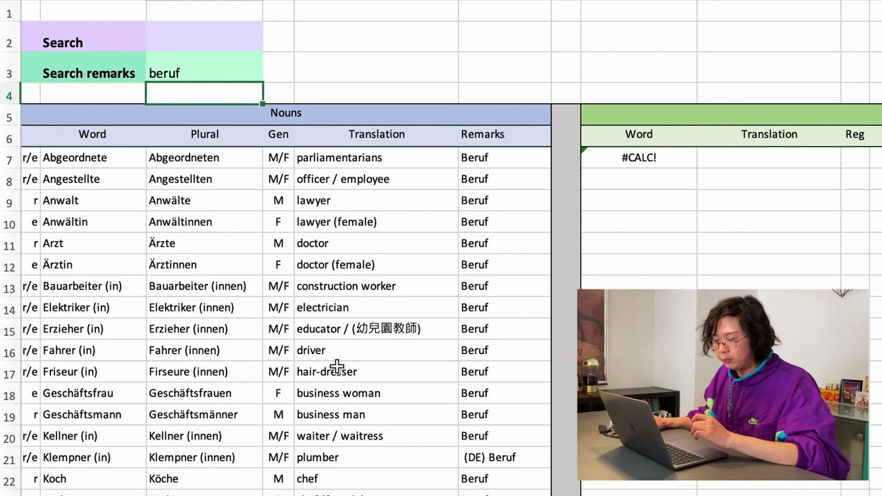
scroll(335, 370, "down", 9)
scroll(335, 370, "up", 9)
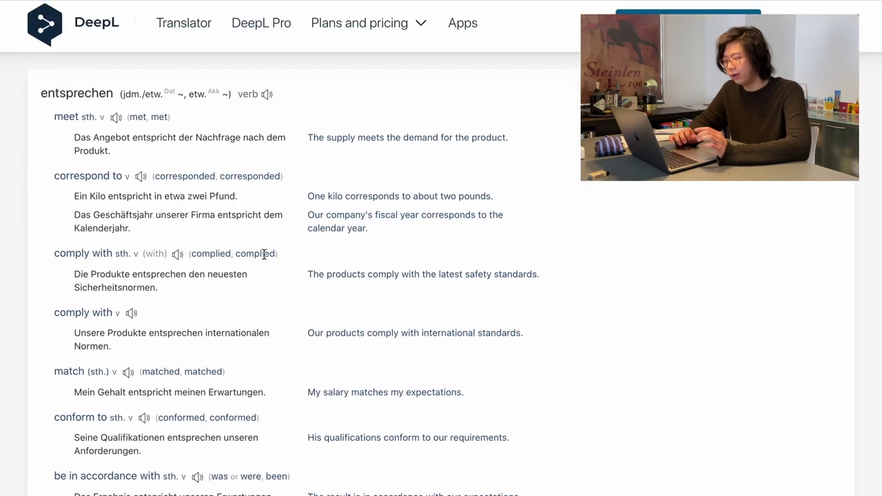
- Read through the English translations and example sentences for entsprechen on DeepL
scroll(264, 253, "down", 2)
scroll(264, 256, "down", 4)
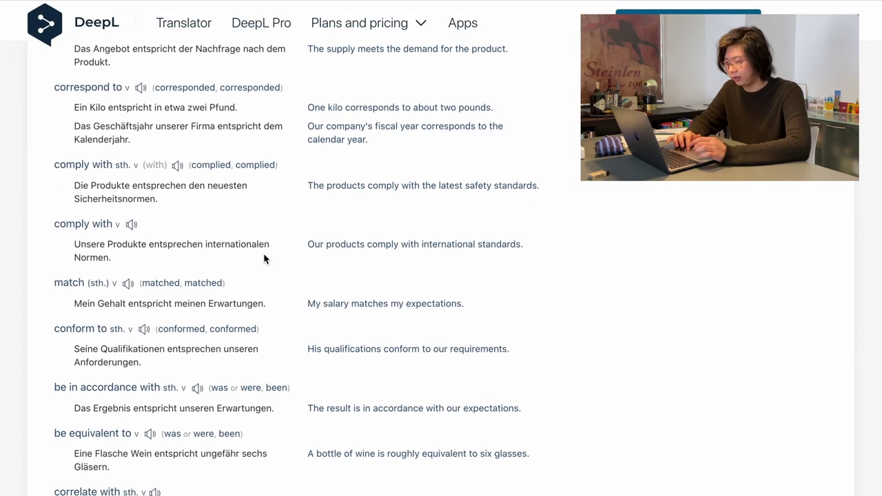
scroll(264, 256, "down", 3)
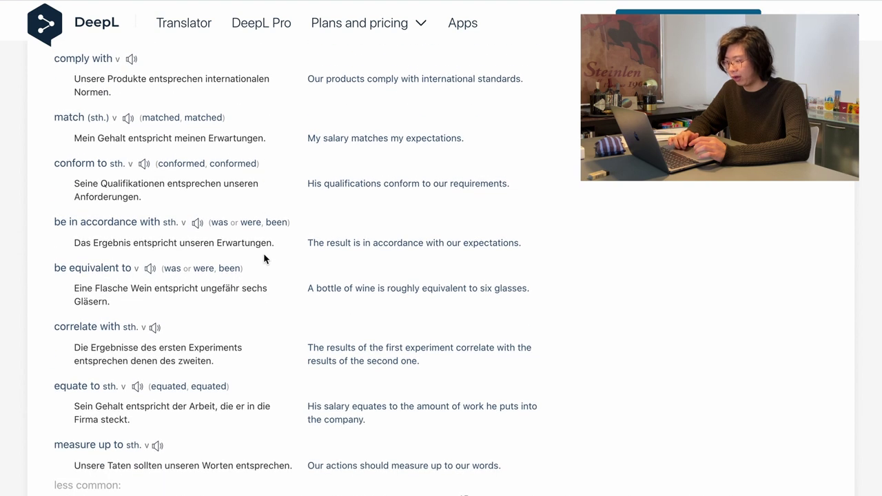
scroll(264, 256, "down", 2)
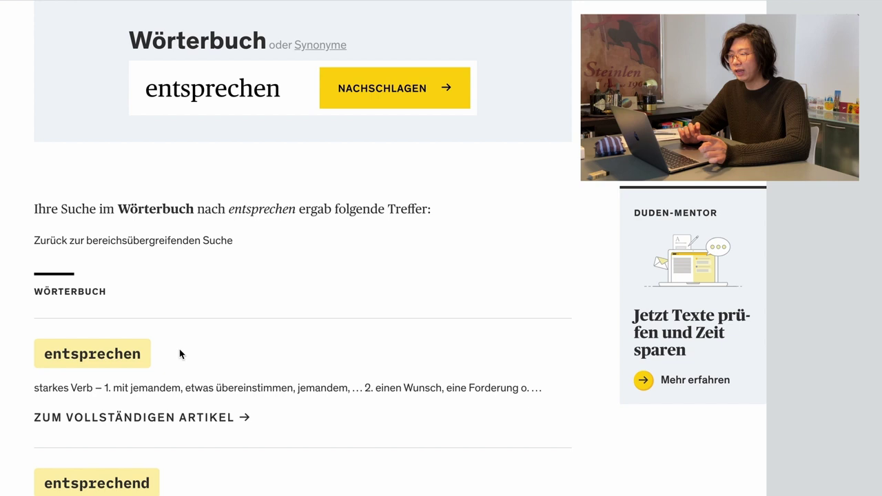
- Open Duden's dictionary entry for entsprechen and copy both of its meanings with their examples
left_click(124, 352)
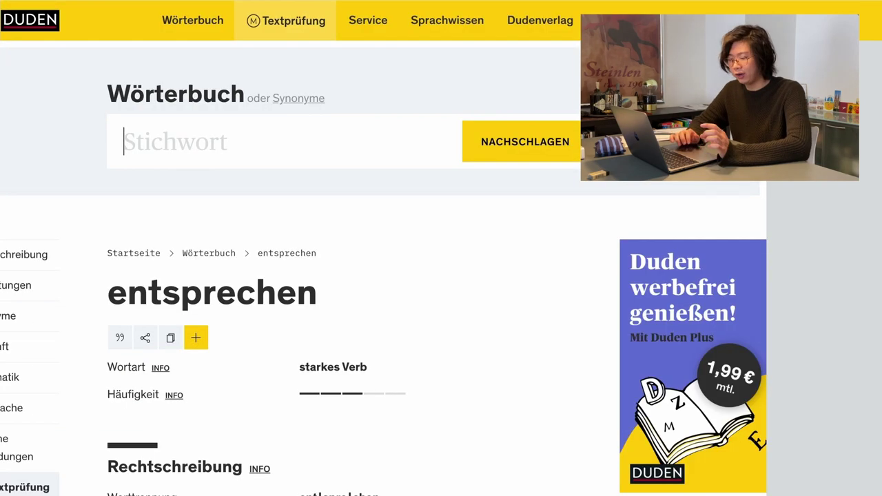
scroll(510, 378, "down", 5)
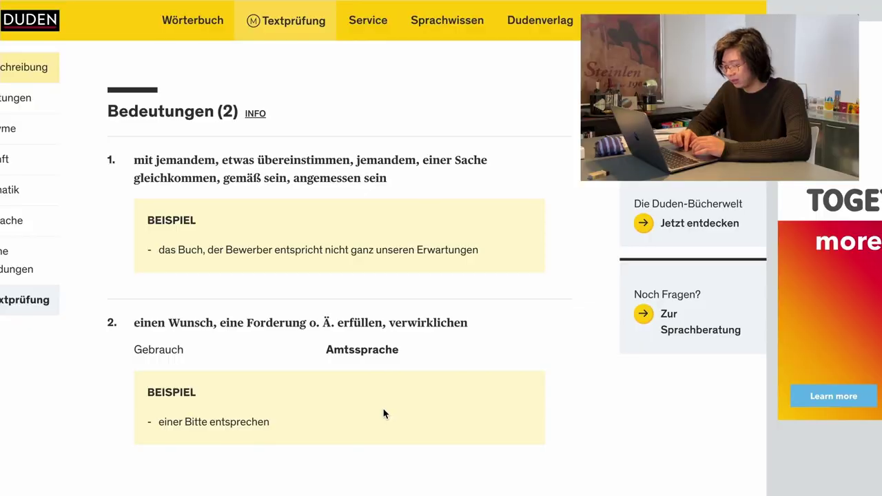
left_click_drag(393, 420, 121, 161)
key("super+c")
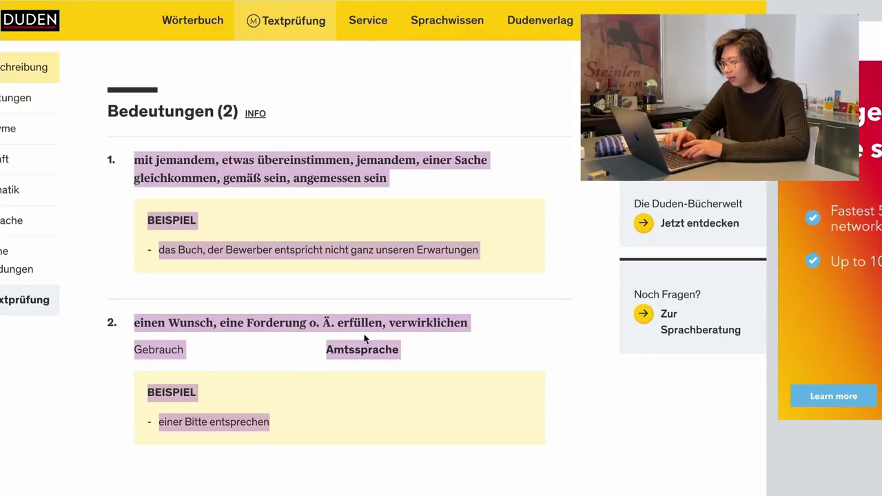
- Switch to Google Translate and translate the copied Duden meanings from German into English
key("super+Tab")
left_click(326, 212)
key("super+v")
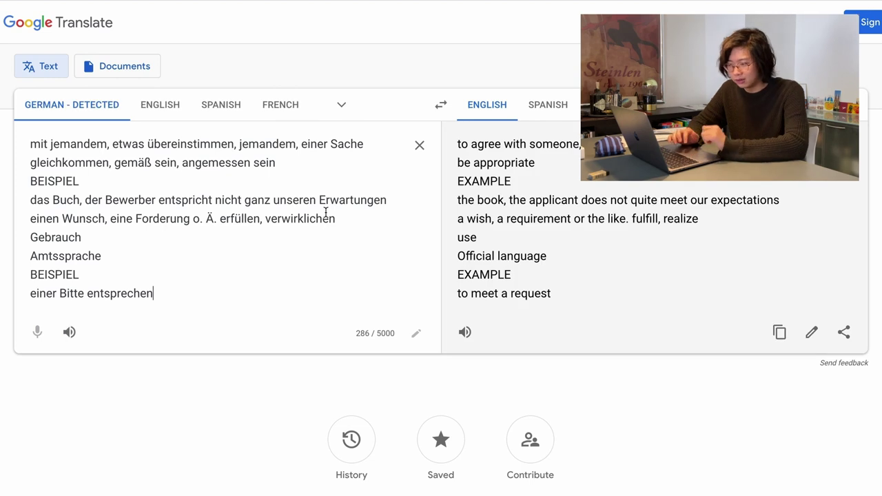